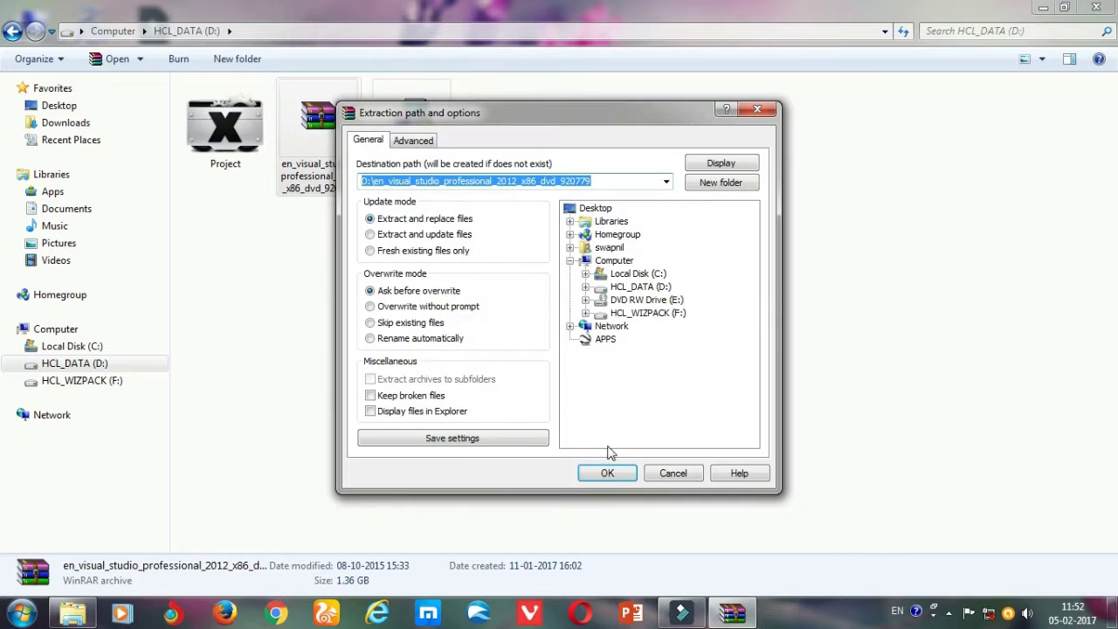
Extract the Visual Studio Professional 2012 archive to D:\en_visual_studio_professional_2012_x86_dvd_920779 and refresh the drive's file list
{"action": "left_click", "coordinate": [606, 463]}
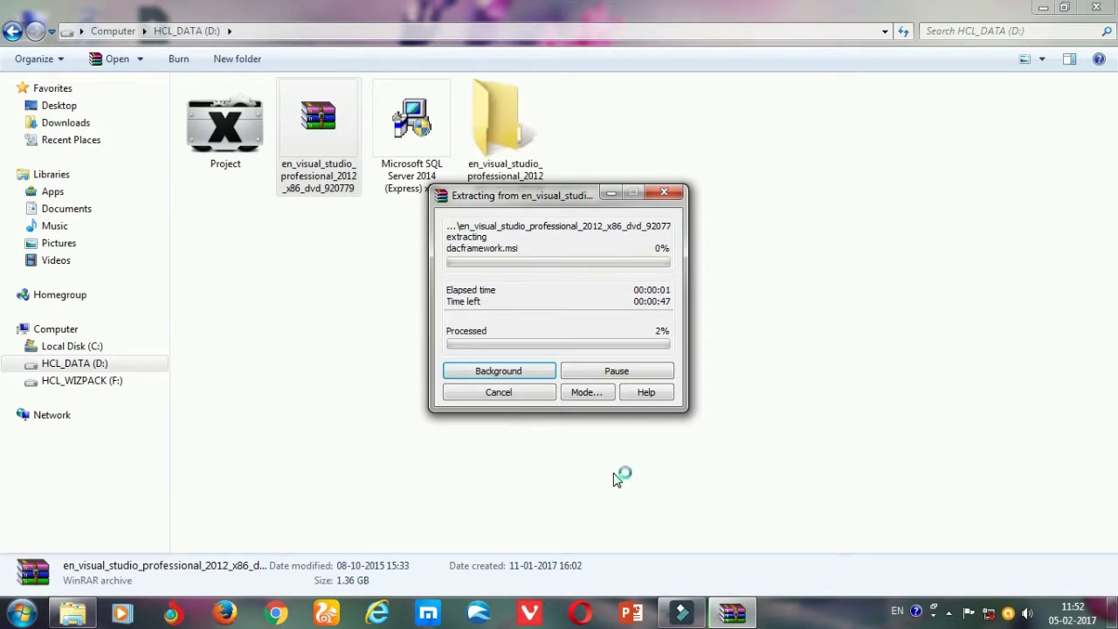
{"action": "left_click_drag", "start_coordinate": [496, 194], "coordinate": [756, 225]}
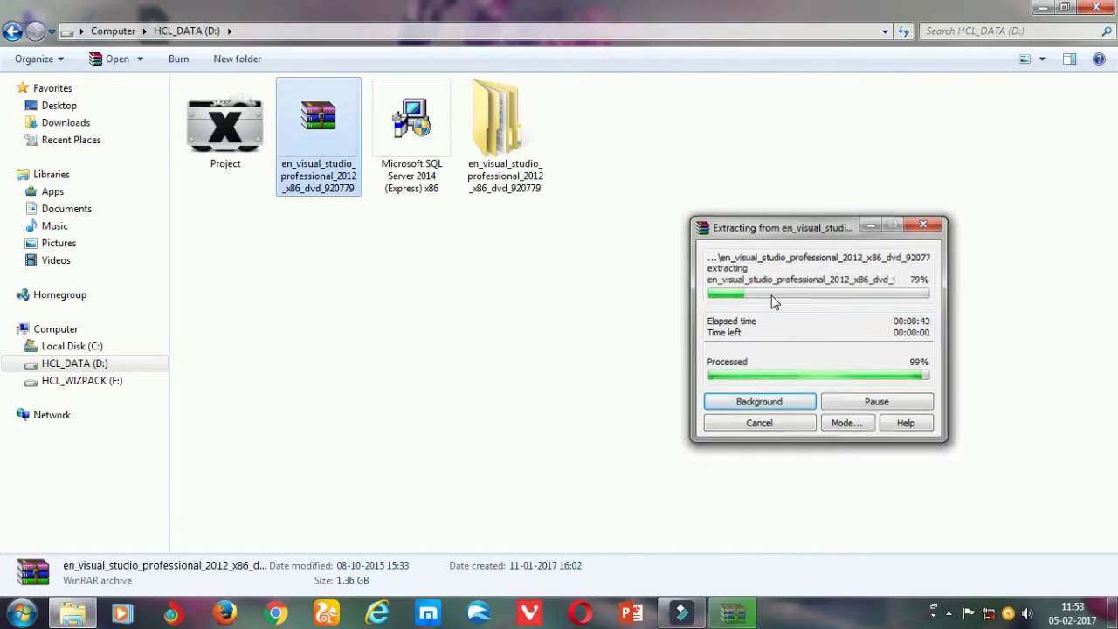
{"action": "left_click", "coordinate": [555, 224]}
{"action": "right_click", "coordinate": [554, 224]}
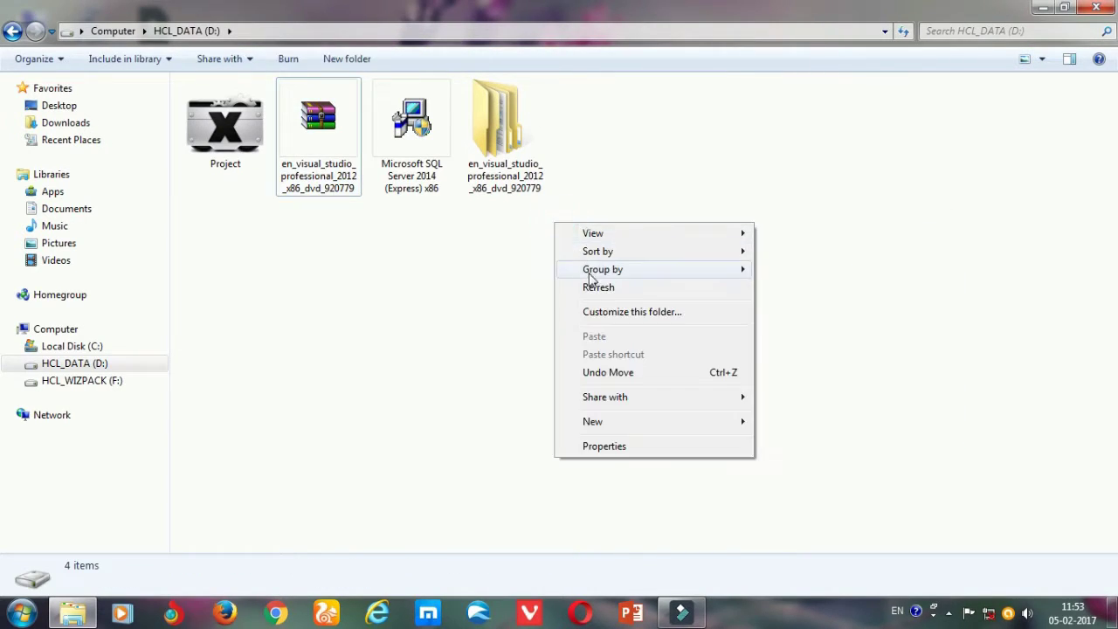
{"action": "left_click", "coordinate": [597, 286]}
Open the inner en_visual_studio_professional_2012_x86_dvd_920779 folder, show its contents as tiles and run the vs_professional installer
{"action": "double_click", "coordinate": [197, 162]}
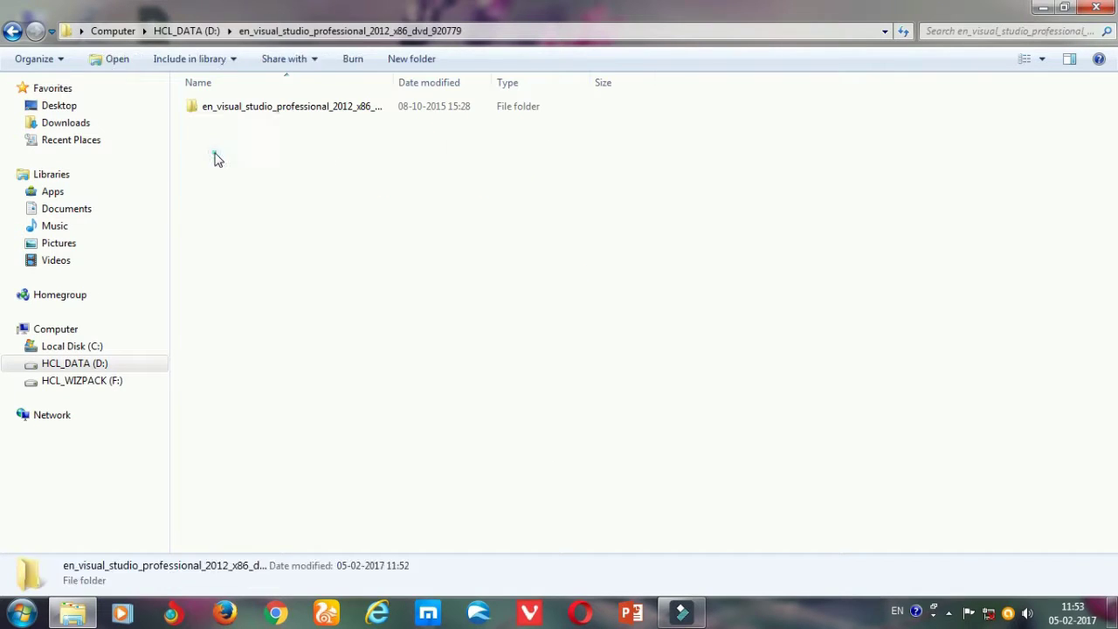
{"action": "double_click", "coordinate": [267, 109]}
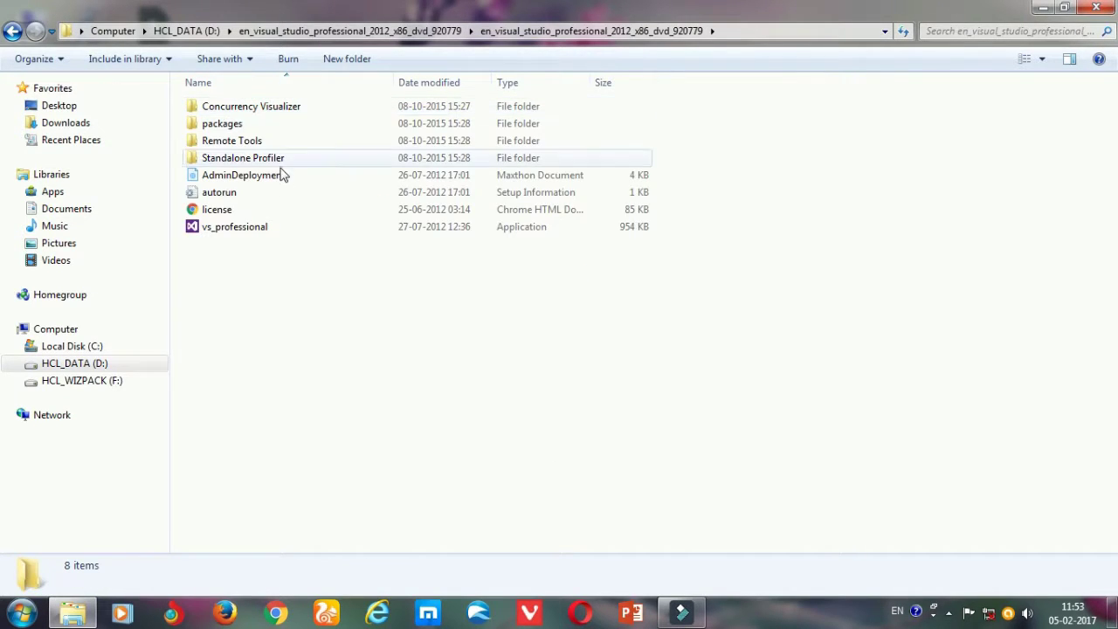
{"action": "left_click", "coordinate": [1023, 58]}
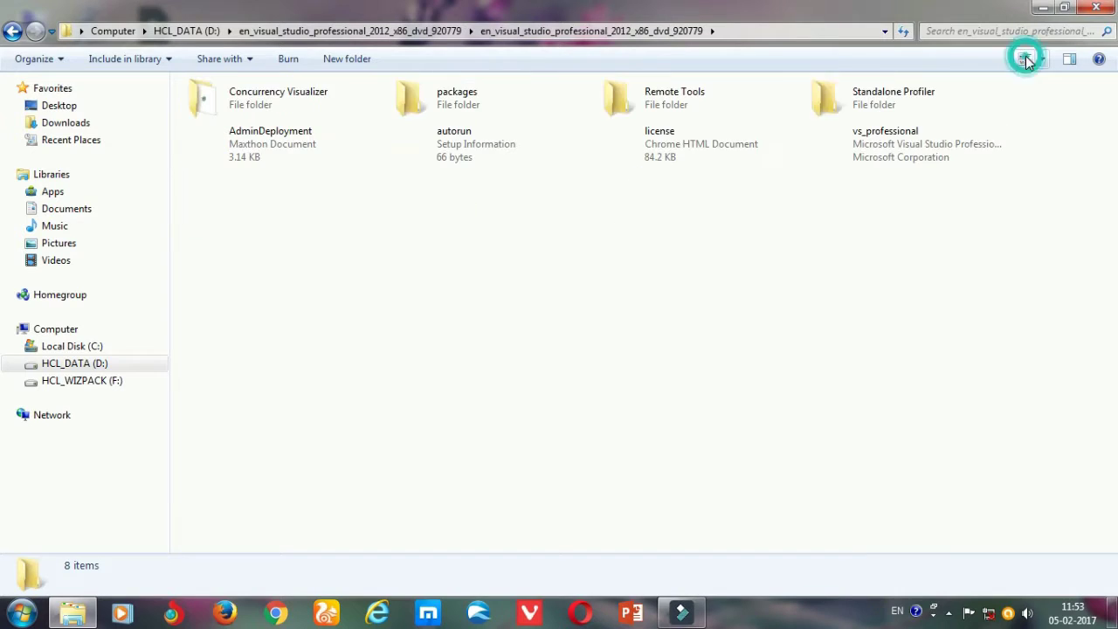
{"action": "left_click", "coordinate": [881, 156]}
{"action": "double_click", "coordinate": [882, 156]}
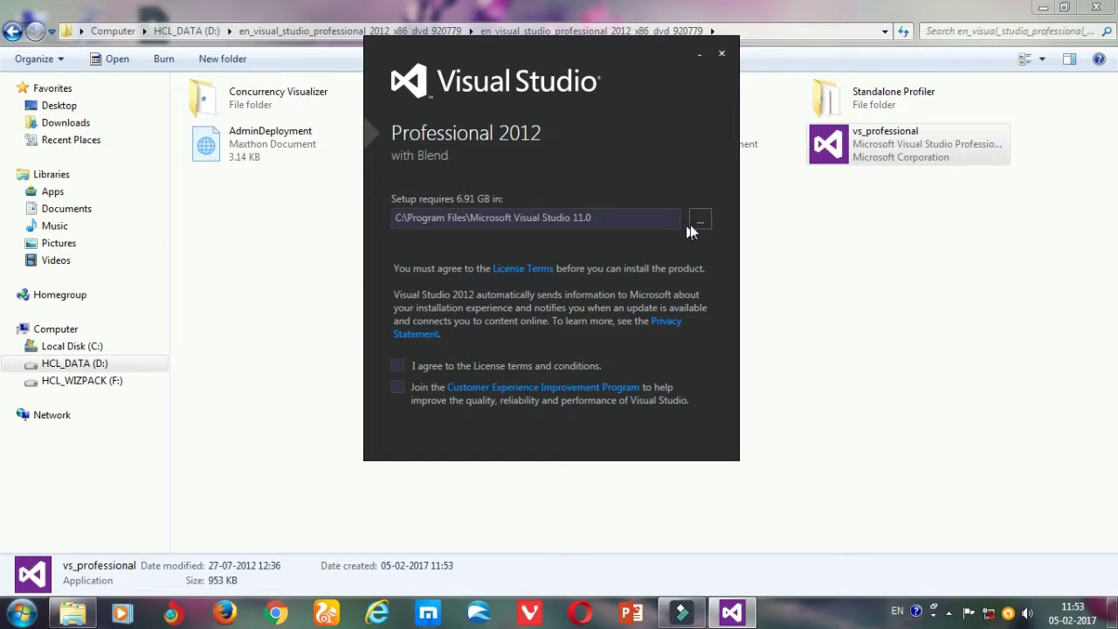
Accept the license terms, opt in to the Customer Experience Improvement Program, and install with all optional features selected
{"action": "left_click", "coordinate": [398, 366]}
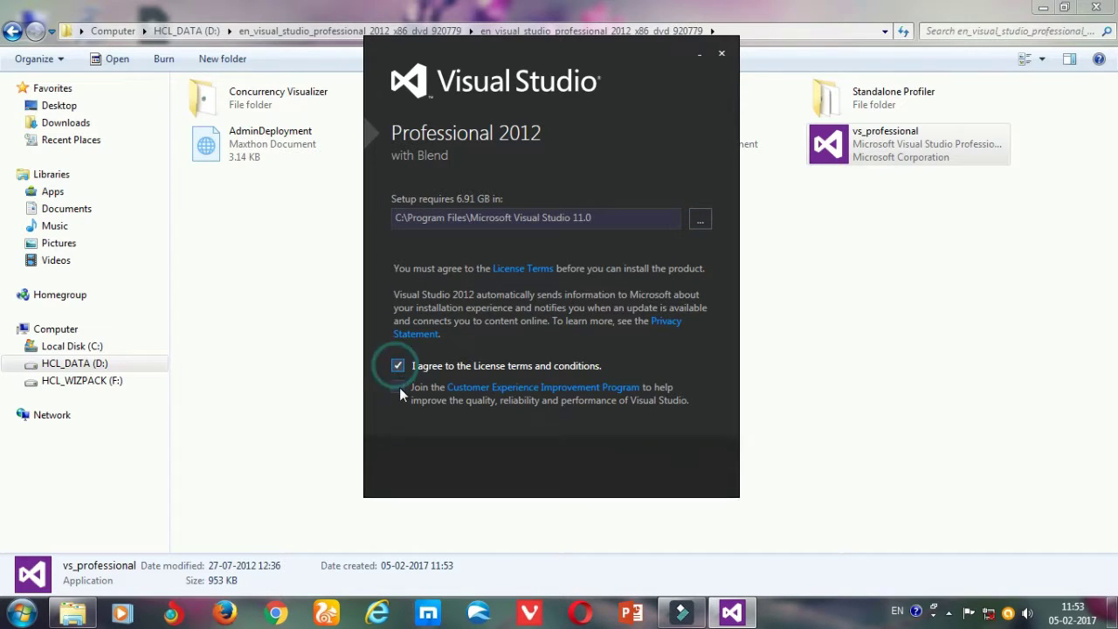
{"action": "left_click", "coordinate": [398, 387]}
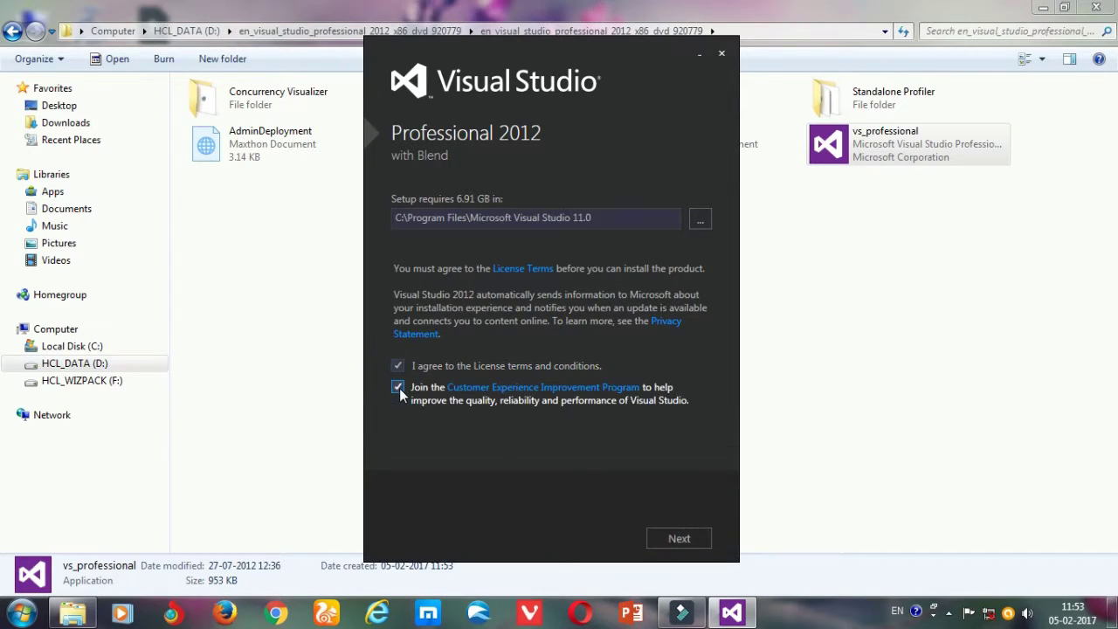
{"action": "left_click", "coordinate": [695, 538]}
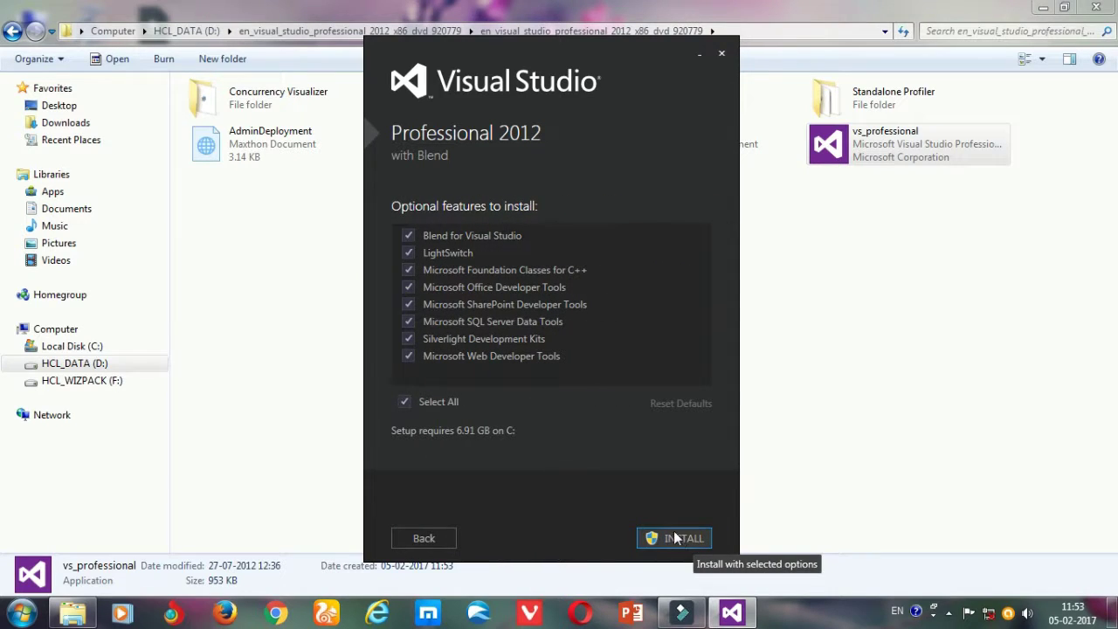
{"action": "left_click", "coordinate": [673, 536]}
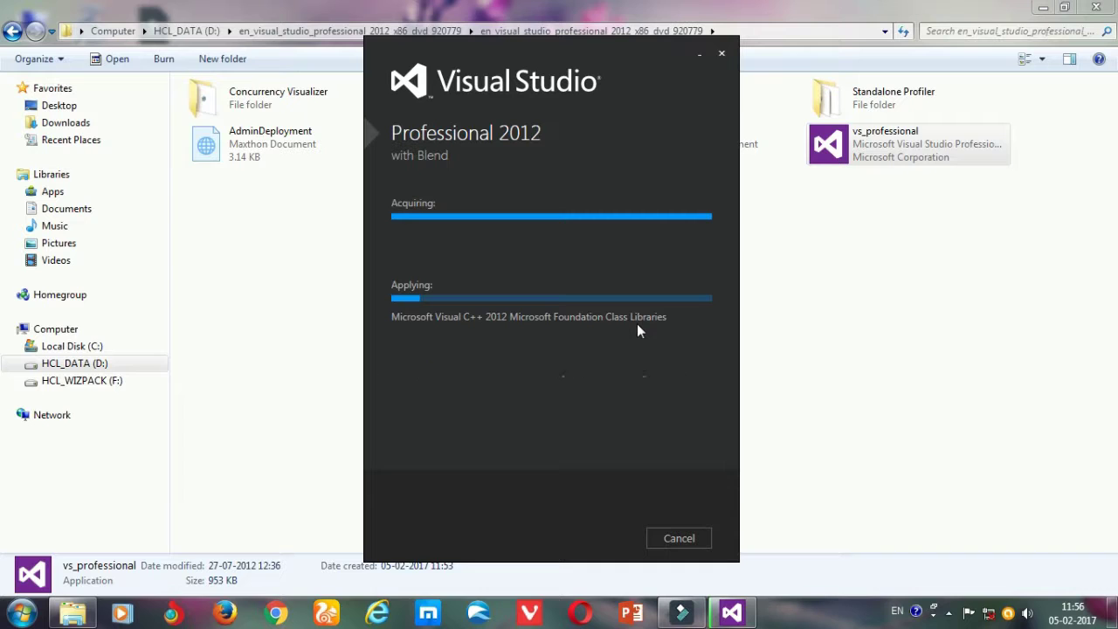
Close the extracted folder's window behind the setup while leaving the installation running
{"action": "left_click", "coordinate": [1069, 87]}
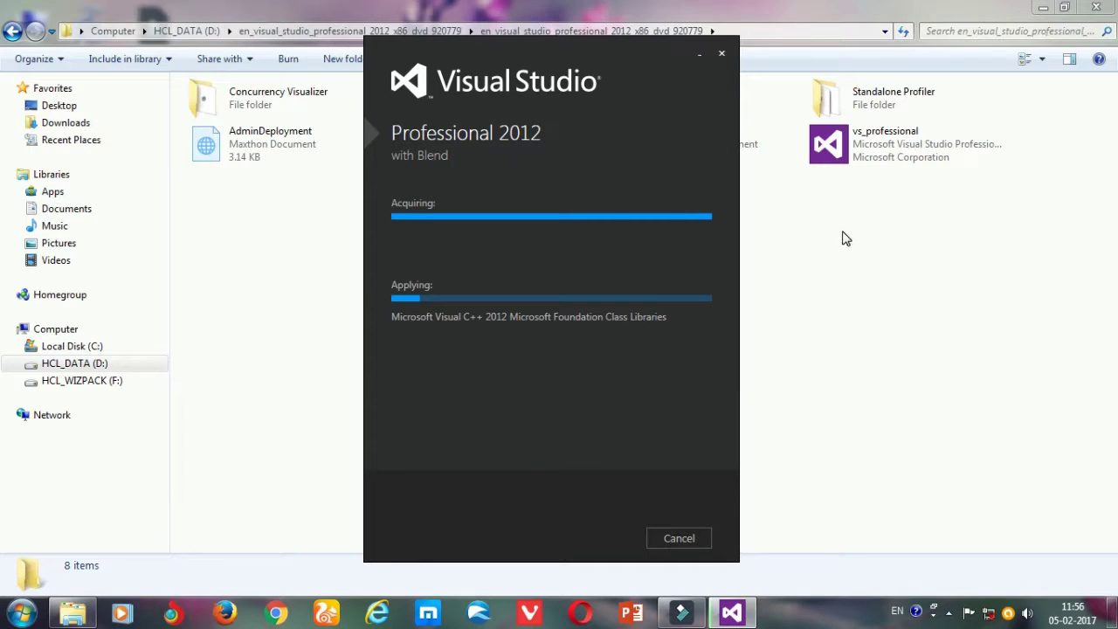
{"action": "key", "text": "alt+F4"}
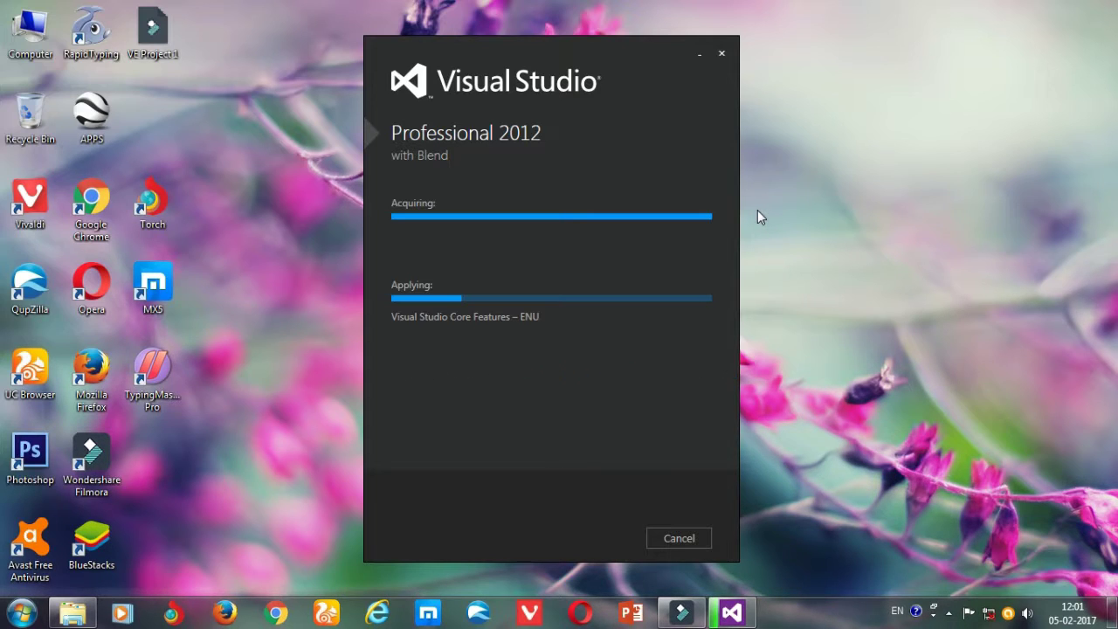
{"action": "right_click", "coordinate": [759, 214]}
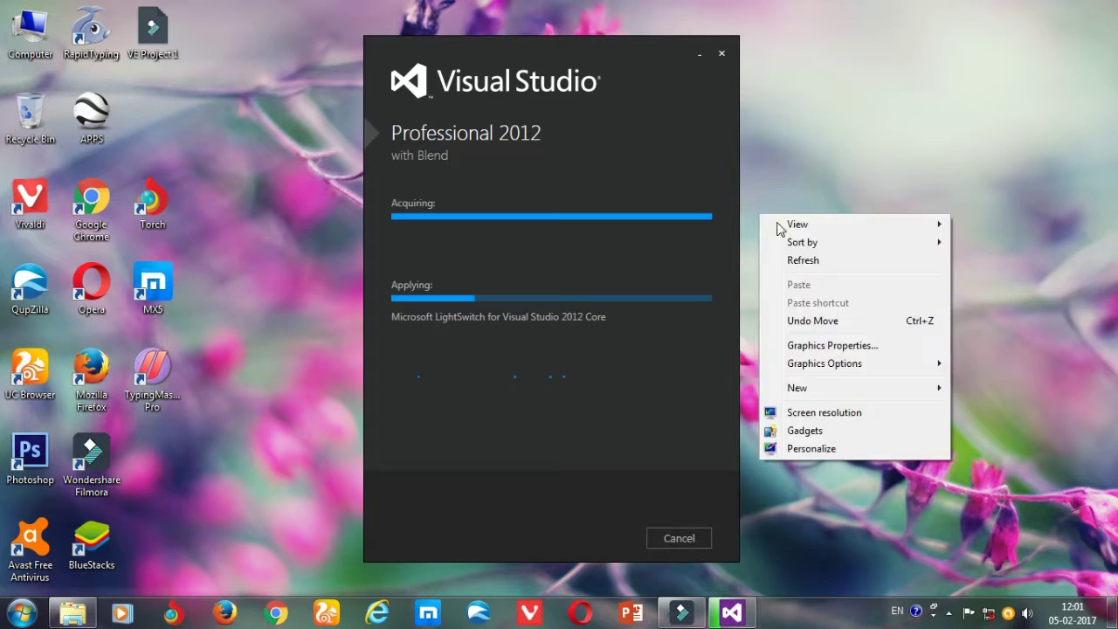
{"action": "left_click", "coordinate": [796, 262]}
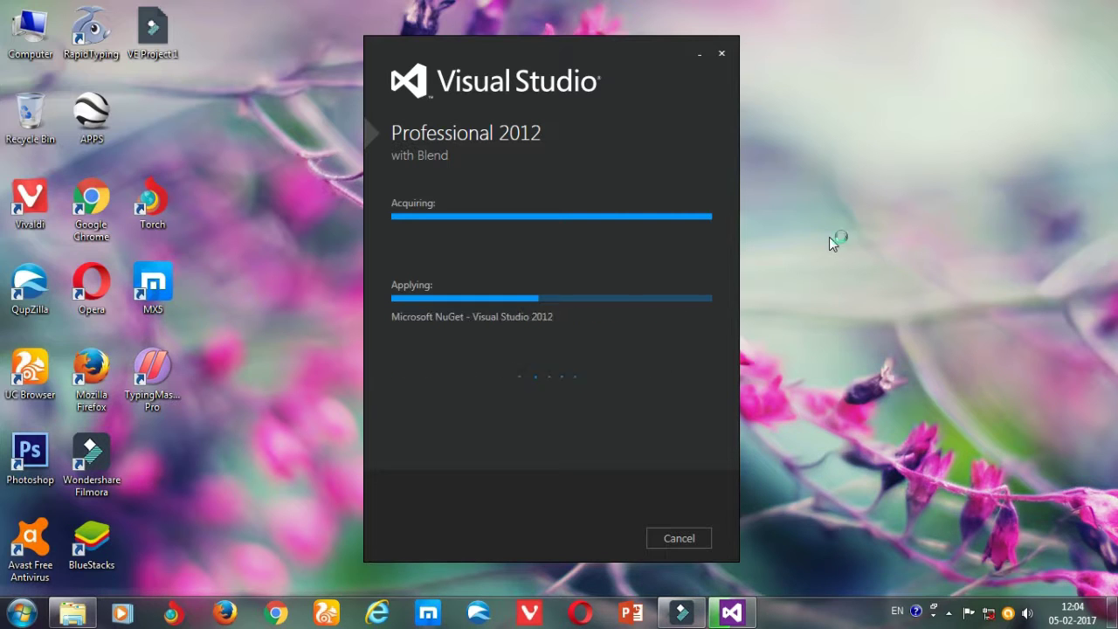
{"action": "right_click", "coordinate": [829, 237]}
{"action": "left_click", "coordinate": [873, 283]}
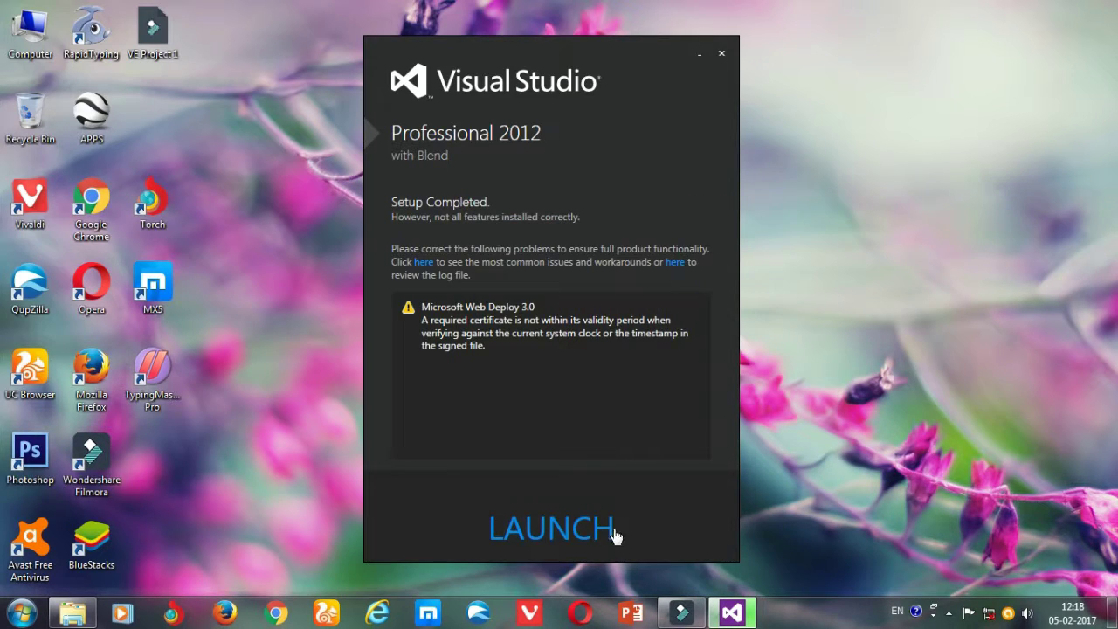
Launch Visual Studio with the Web Development default environment settings and dismiss the help content notification
{"action": "left_click", "coordinate": [559, 528]}
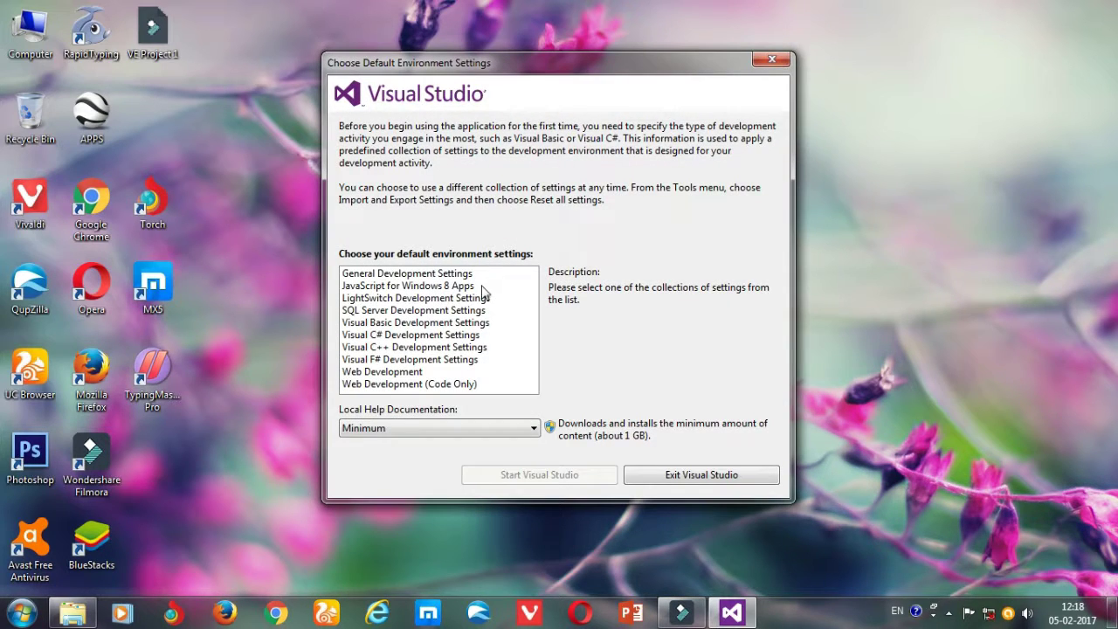
{"action": "left_click", "coordinate": [457, 371]}
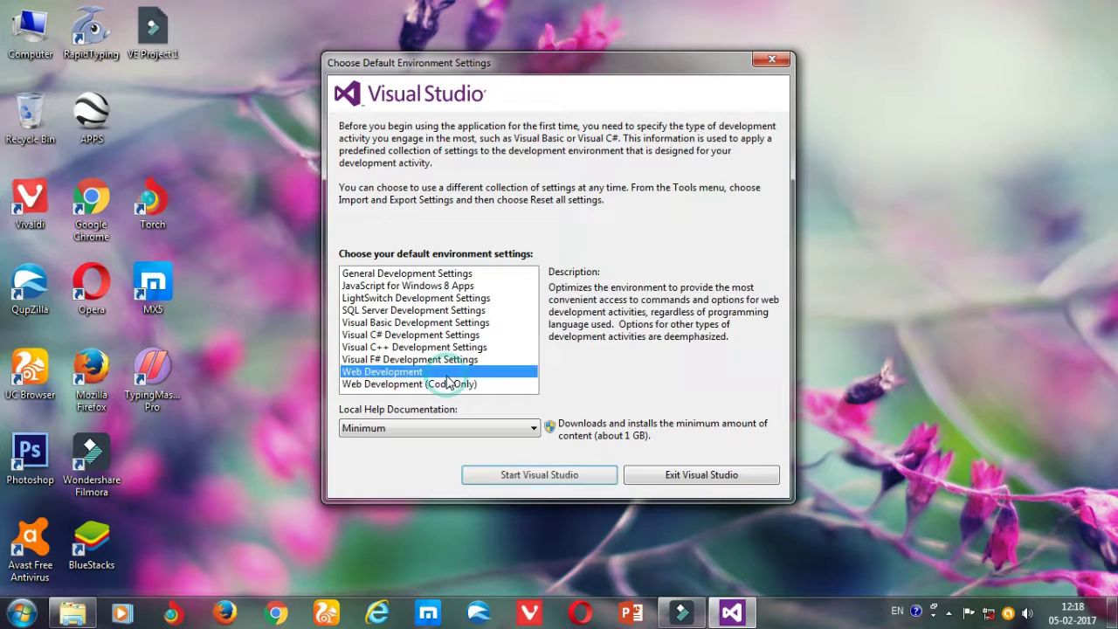
{"action": "left_click", "coordinate": [540, 475]}
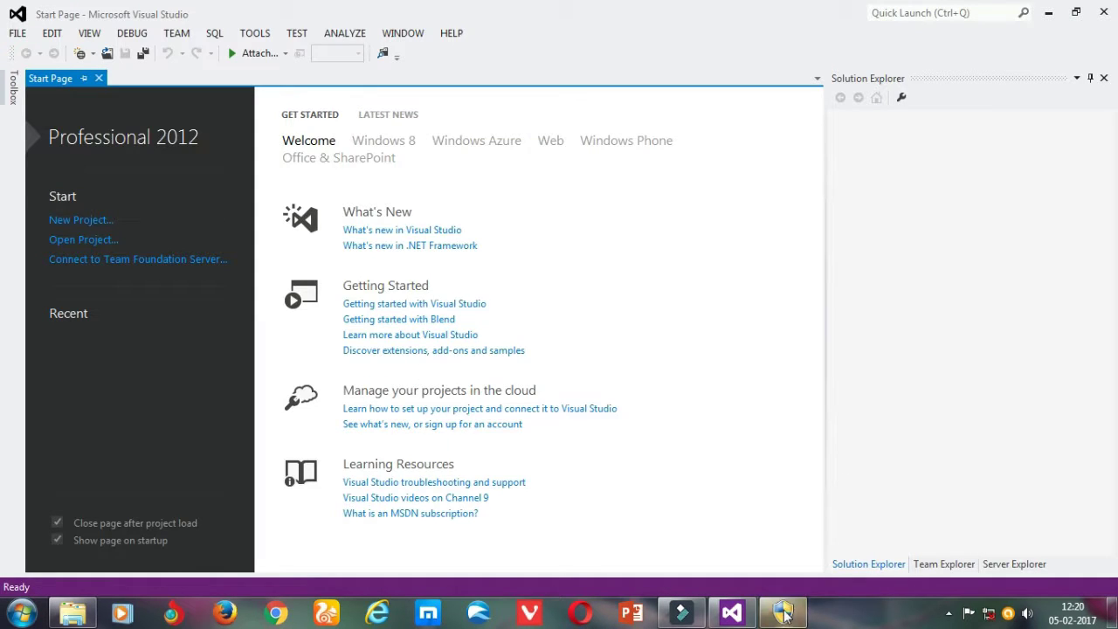
{"action": "left_click", "coordinate": [594, 336]}
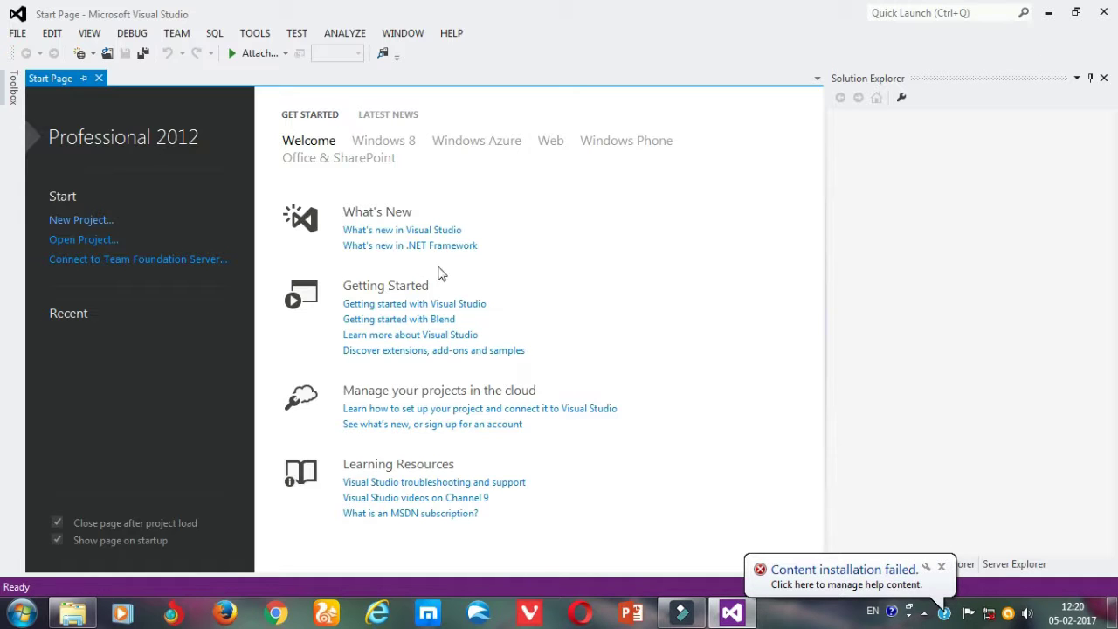
{"action": "left_click", "coordinate": [947, 567]}
Examine the new project templates for Visual Basic, Visual C#, Visual C++ and Visual F#, and leave without creating a project
{"action": "left_click", "coordinate": [12, 40]}
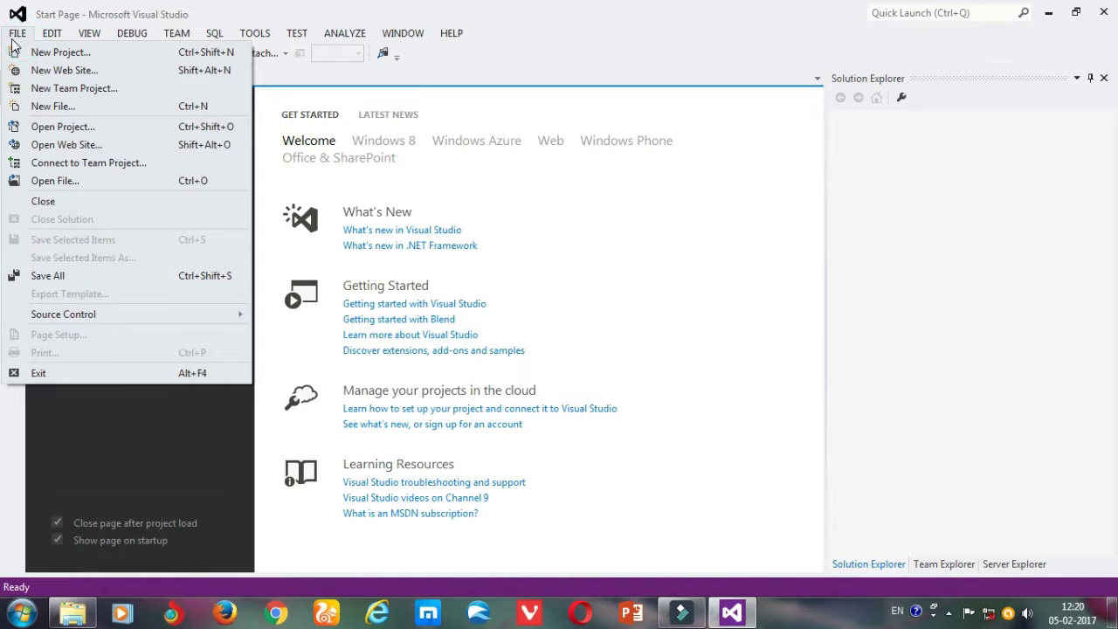
{"action": "left_click", "coordinate": [19, 52]}
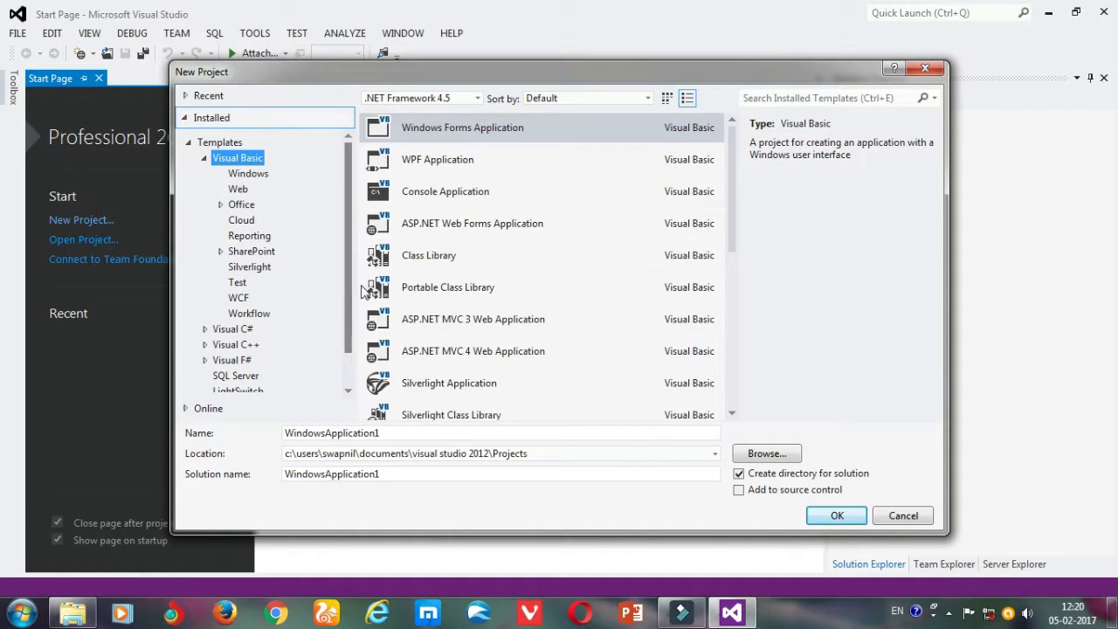
{"action": "scroll", "coordinate": [508, 290], "scroll_direction": "down", "scroll_amount": 4}
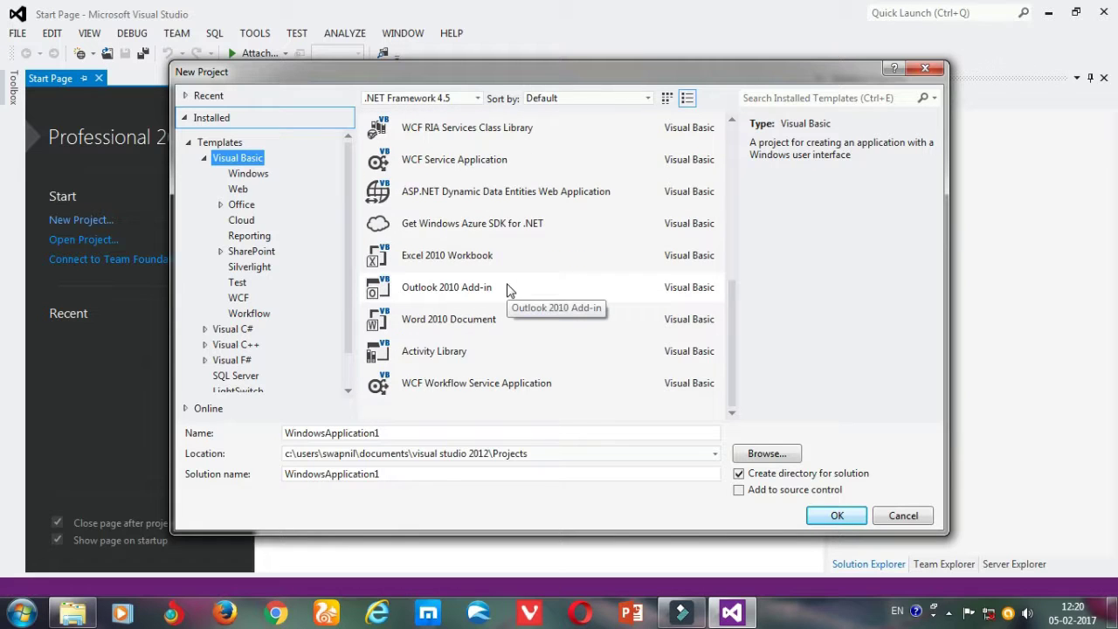
{"action": "left_click", "coordinate": [249, 330]}
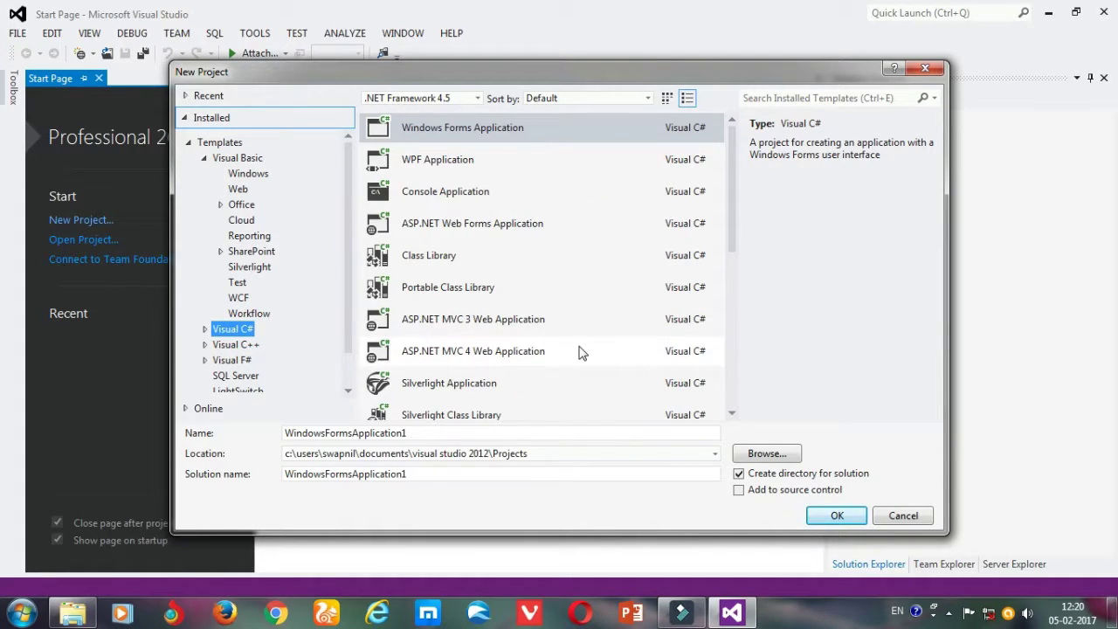
{"action": "scroll", "coordinate": [579, 350], "scroll_direction": "down", "scroll_amount": 5}
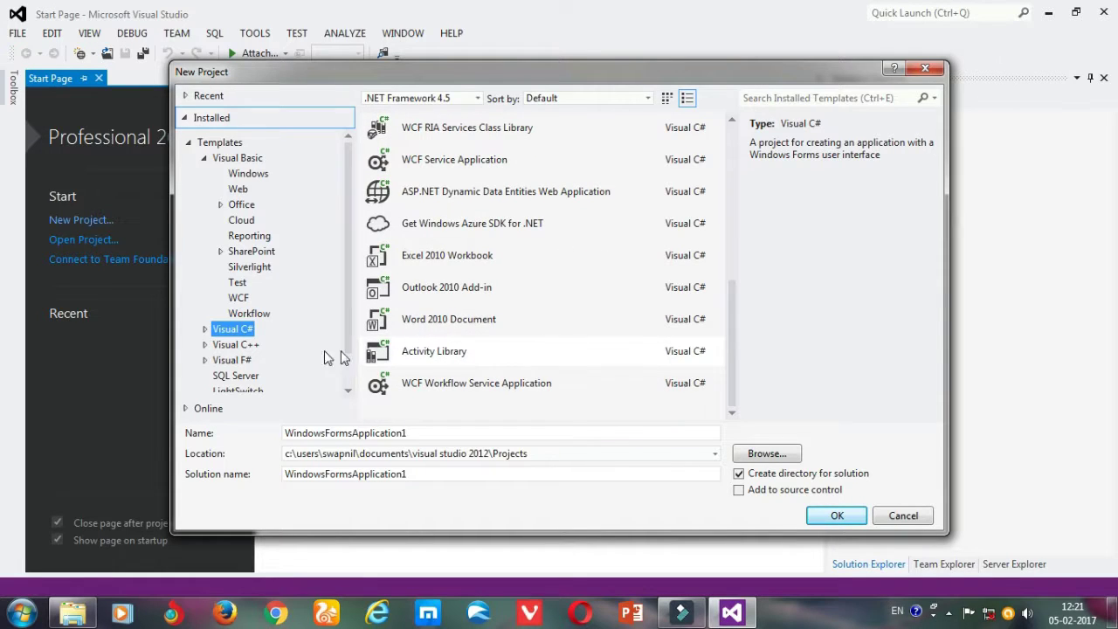
{"action": "left_click", "coordinate": [246, 349]}
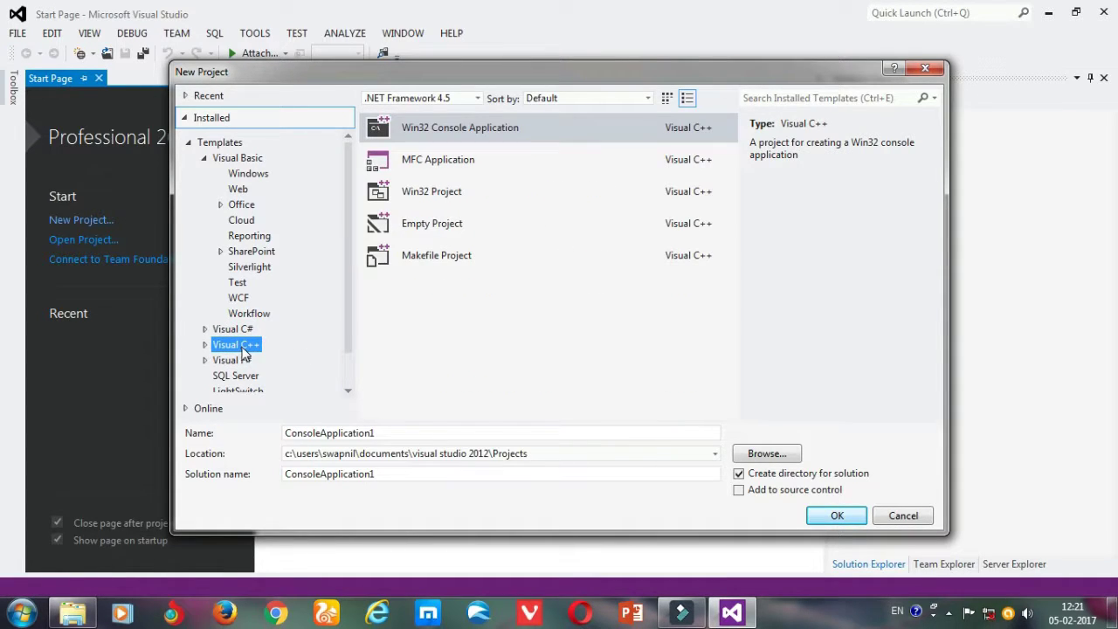
{"action": "left_click", "coordinate": [243, 365]}
{"action": "scroll", "coordinate": [249, 374], "scroll_direction": "down", "scroll_amount": 1}
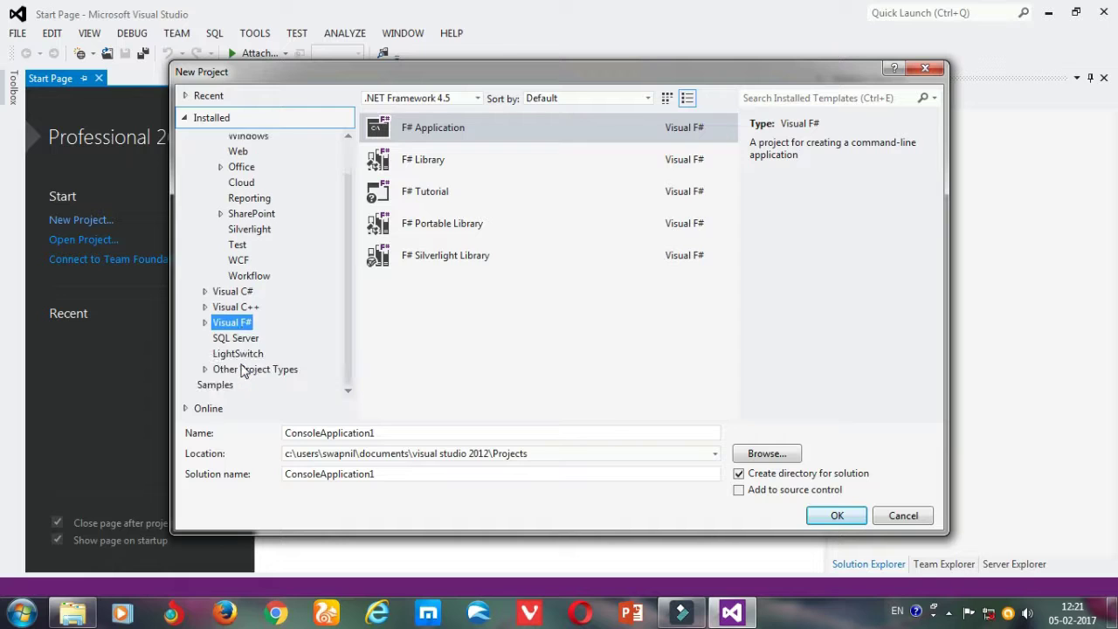
{"action": "left_click", "coordinate": [903, 515]}
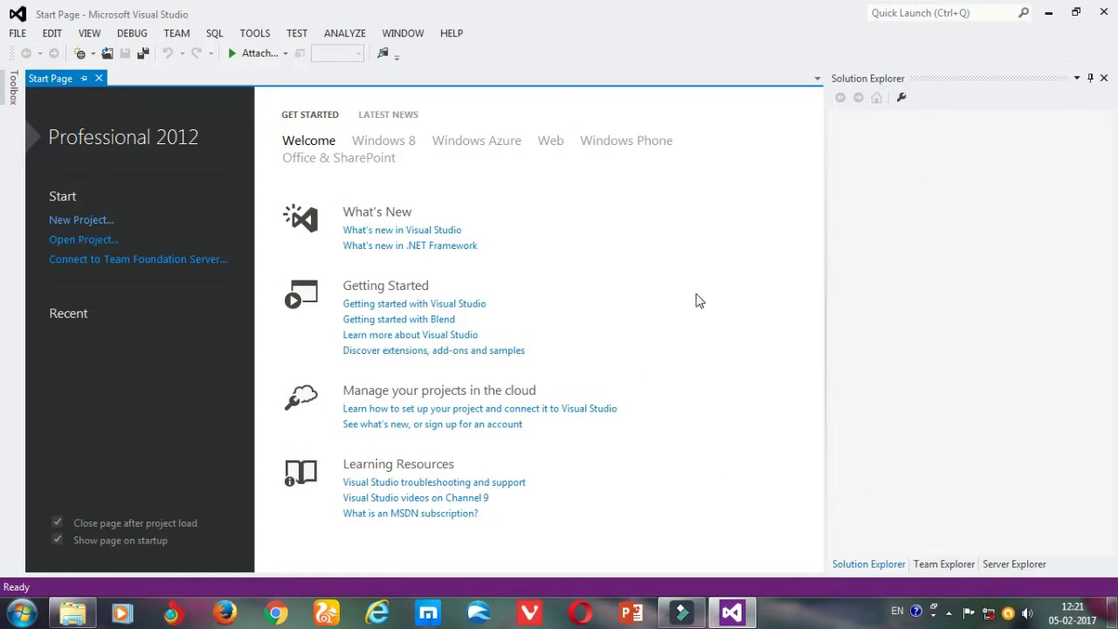